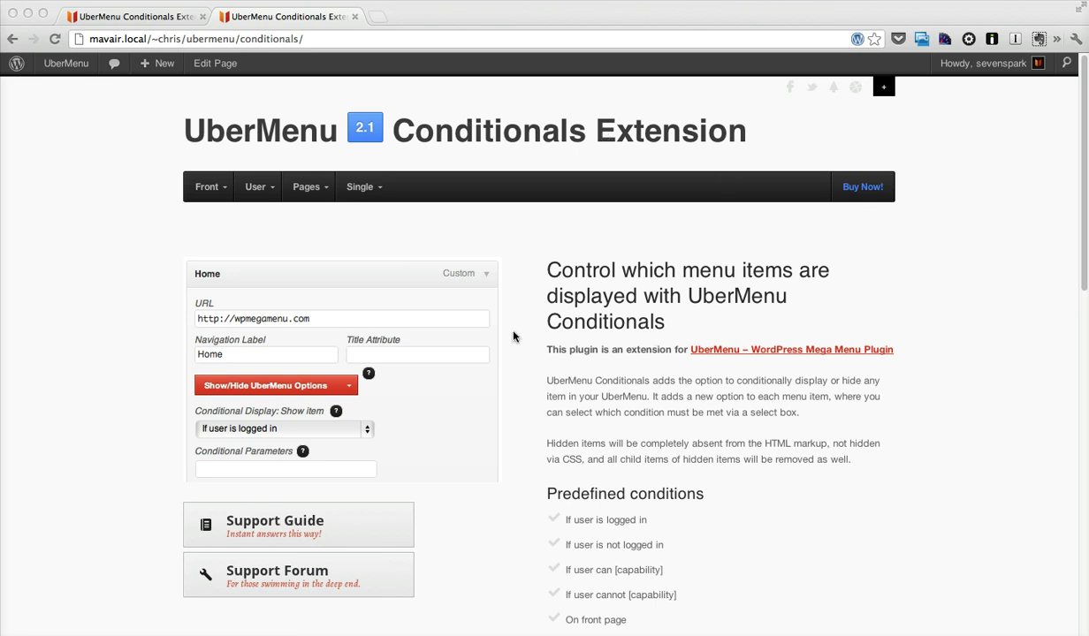
Browse the How to Add Images post and Mega Menu Drop-Up Demo page, then close that tab.
click(323, 192)
click(323, 193)
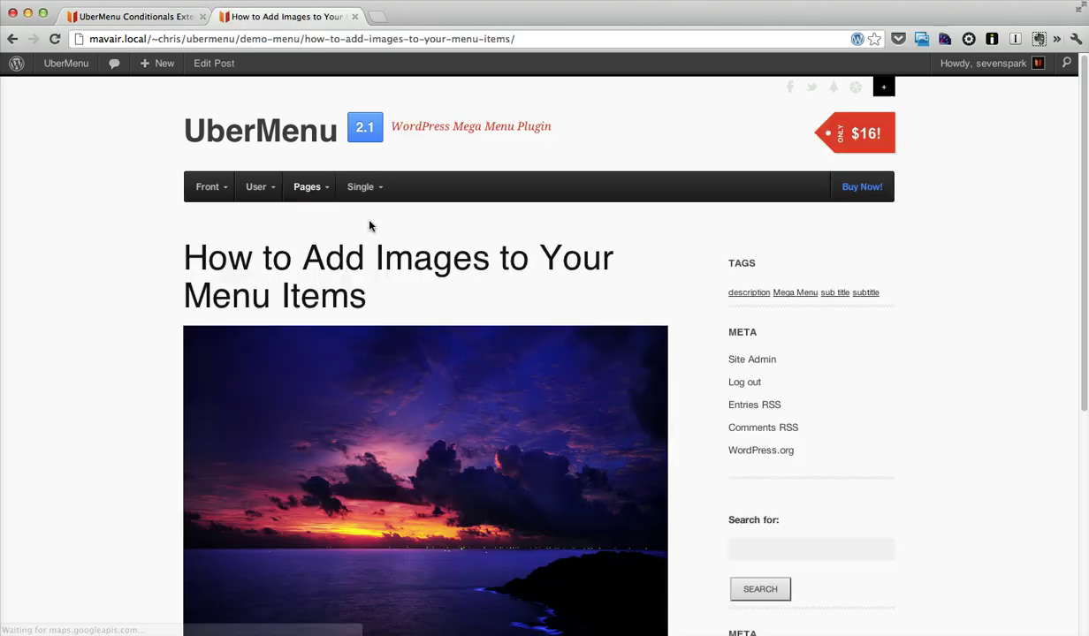
click(372, 196)
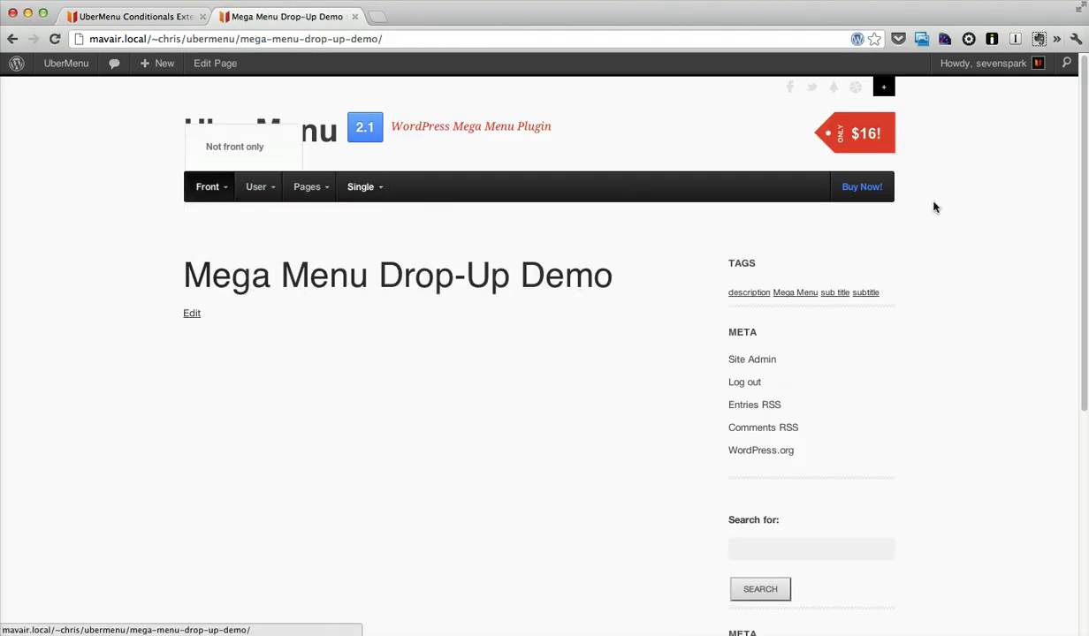
click(354, 16)
Open the UberMenu Menus editor in a new tab from the admin bar.
mouse_move(393, 194)
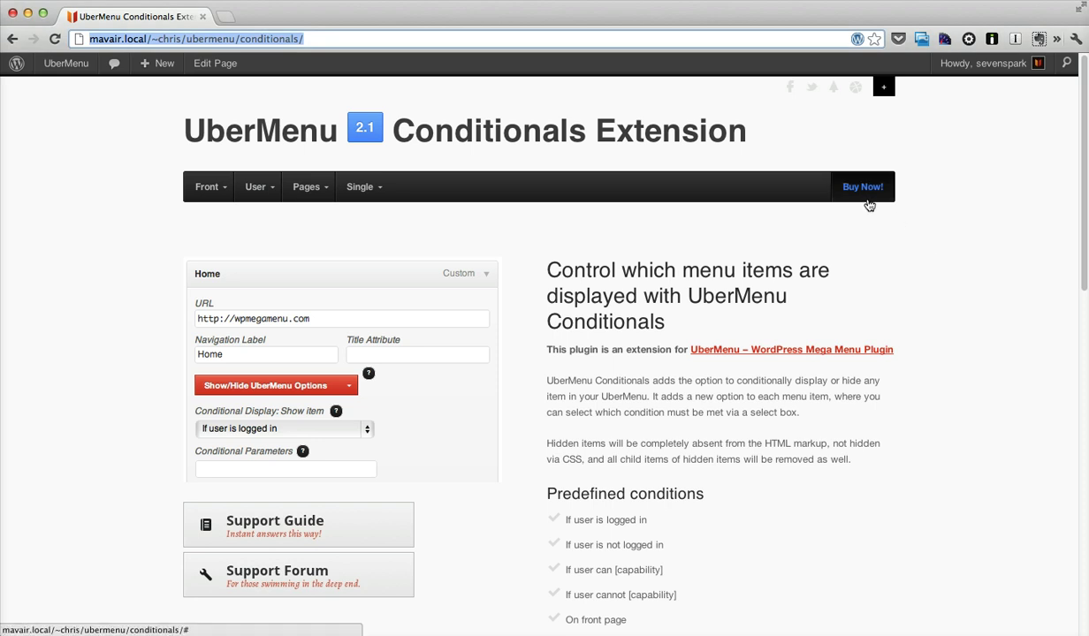
mouse_move(64, 64)
super+click(58, 167)
In the menu editor, expand the Buy Now! item and show its UberMenu options.
click(266, 16)
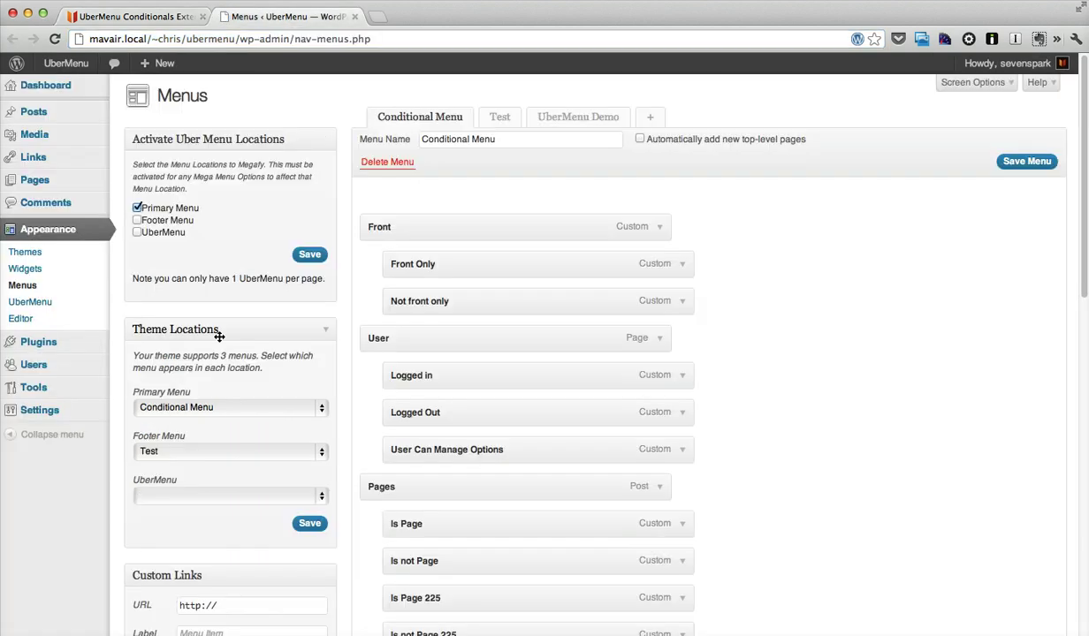
scroll(557, 362, down, 15)
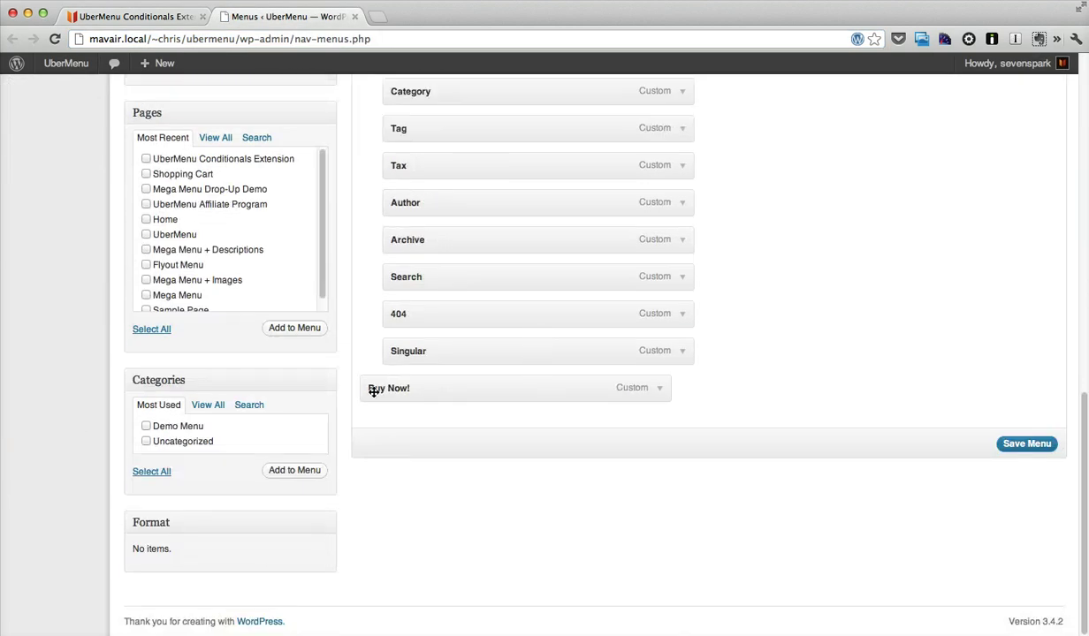
click(660, 388)
scroll(574, 425, down, 1)
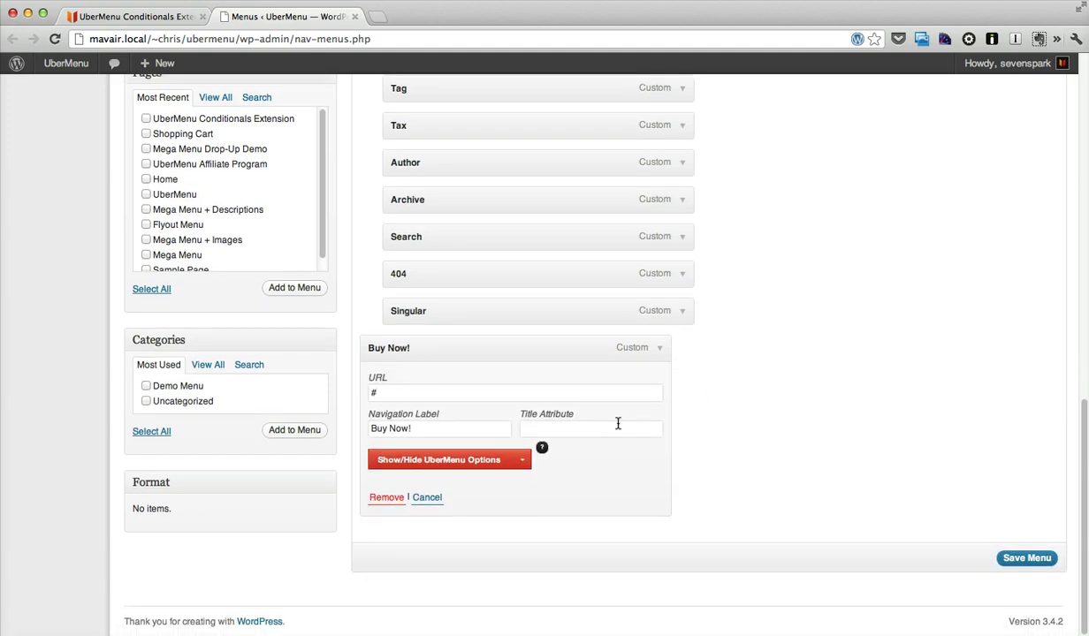
click(442, 466)
scroll(575, 398, down, 5)
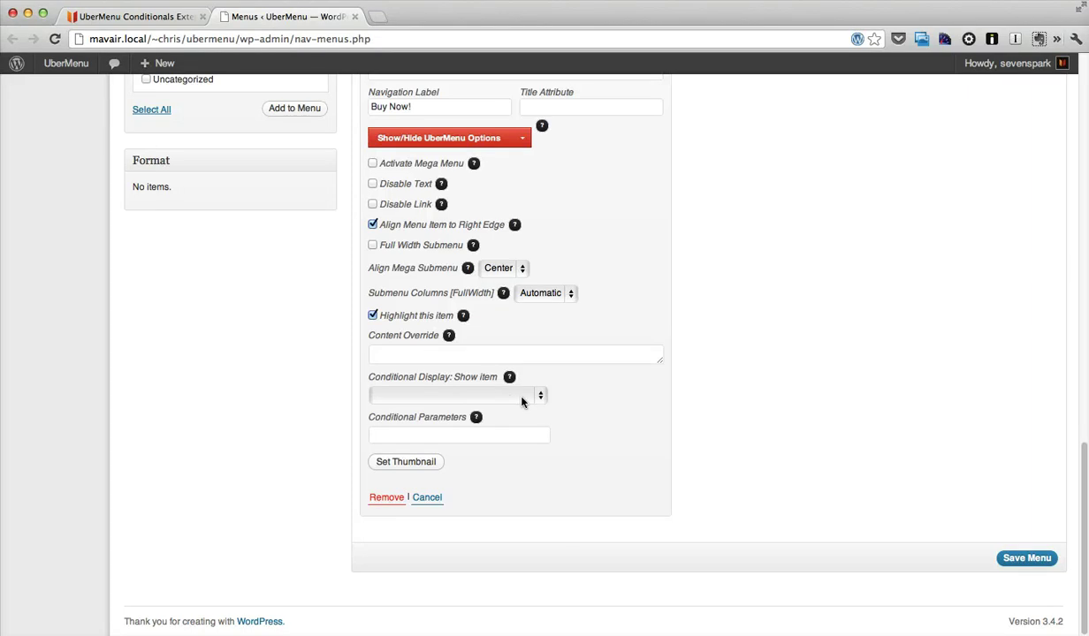
Choose 'On a page' in the Buy Now! Conditional Display: Show item dropdown.
click(536, 399)
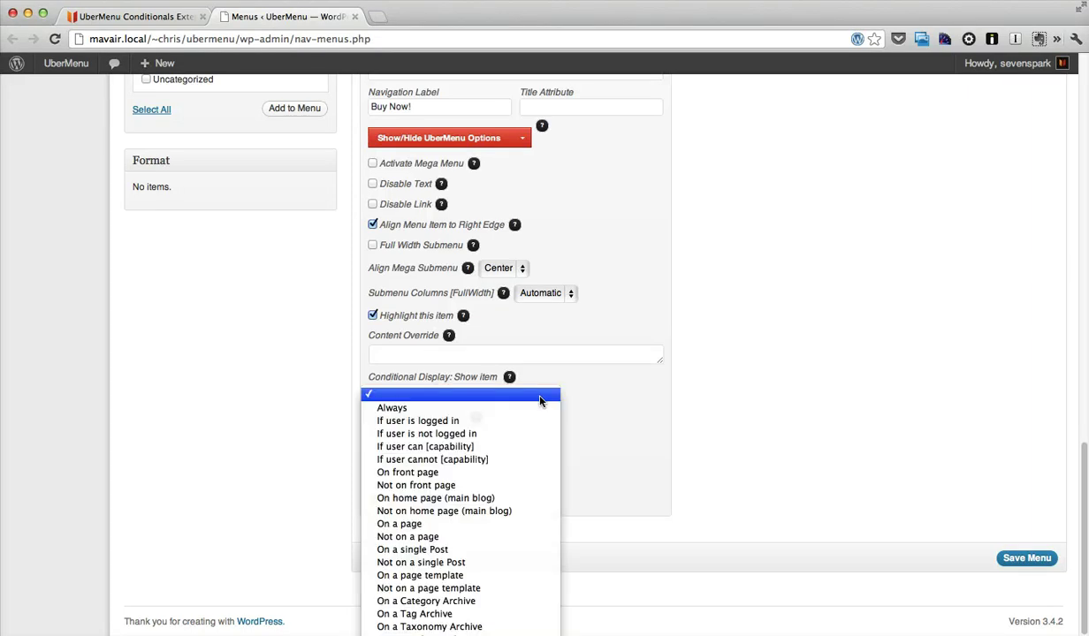
click(408, 396)
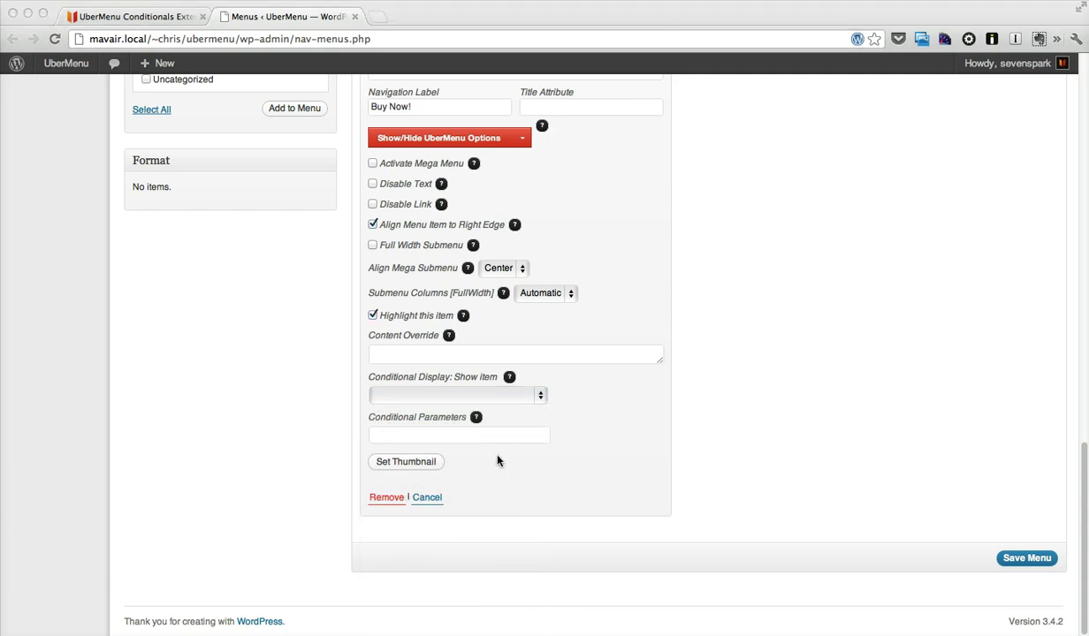
scroll(503, 420, up, 1)
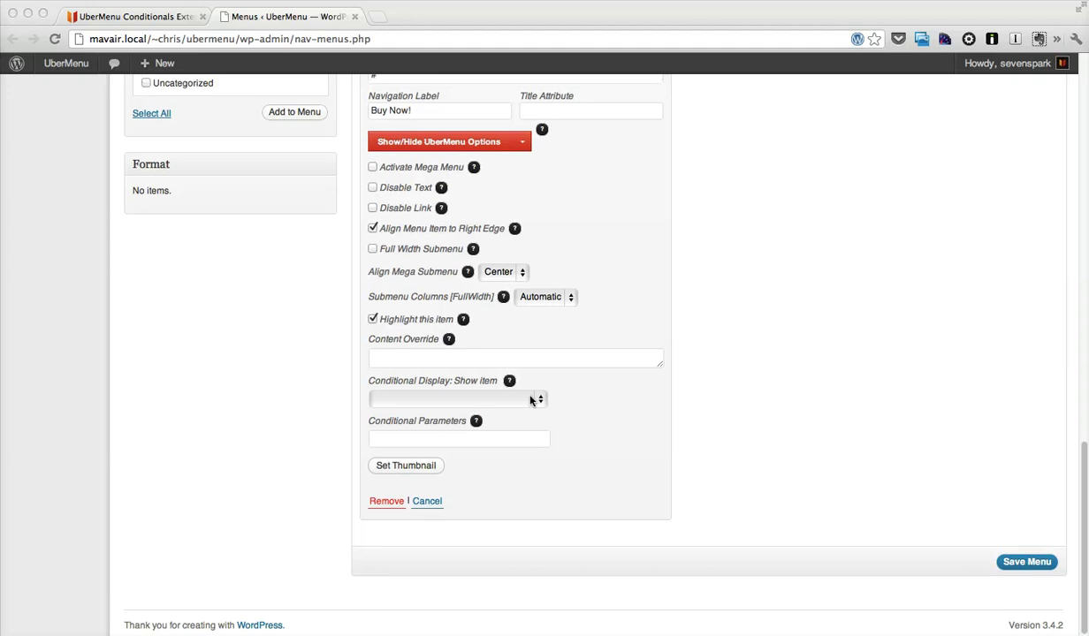
click(531, 401)
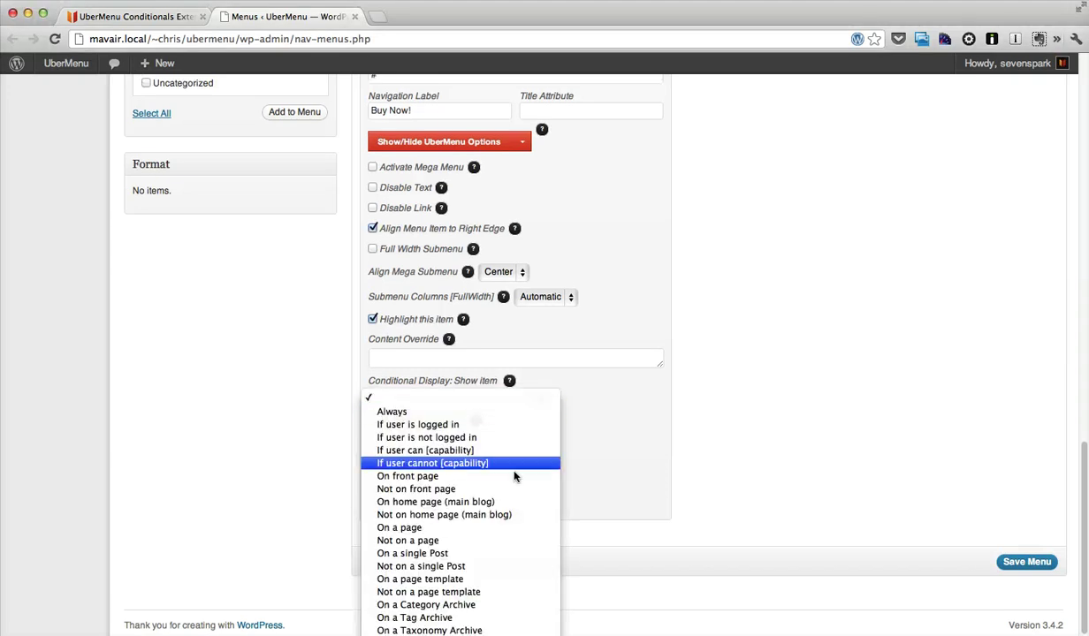
click(412, 528)
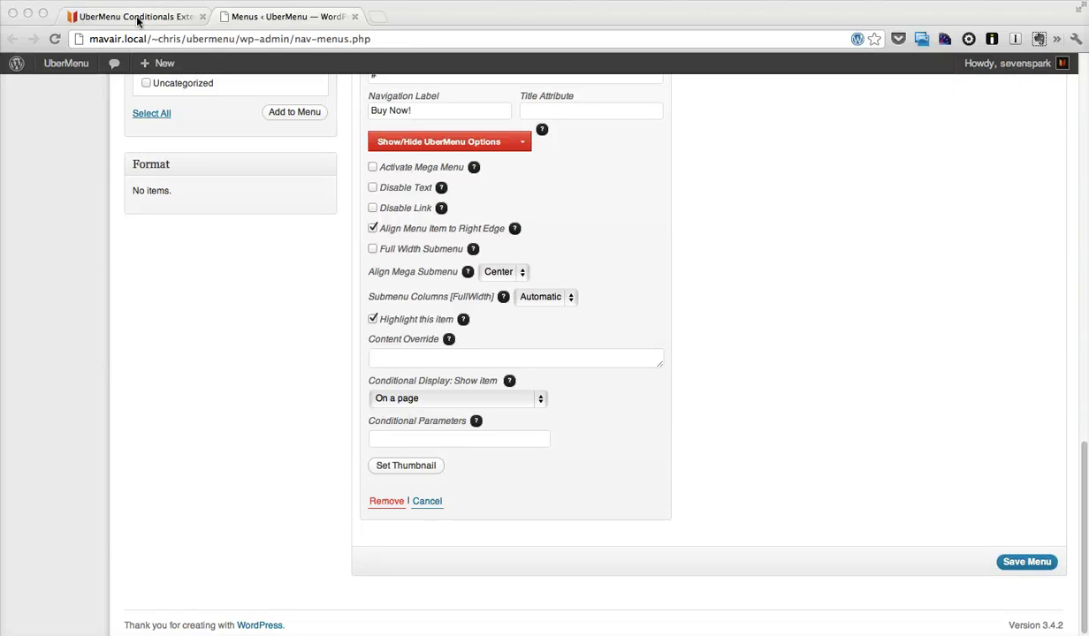
Look up the Conditionals Extension page ID, then enter 283 as Buy Now!'s Conditional Parameters.
click(426, 436)
click(421, 437)
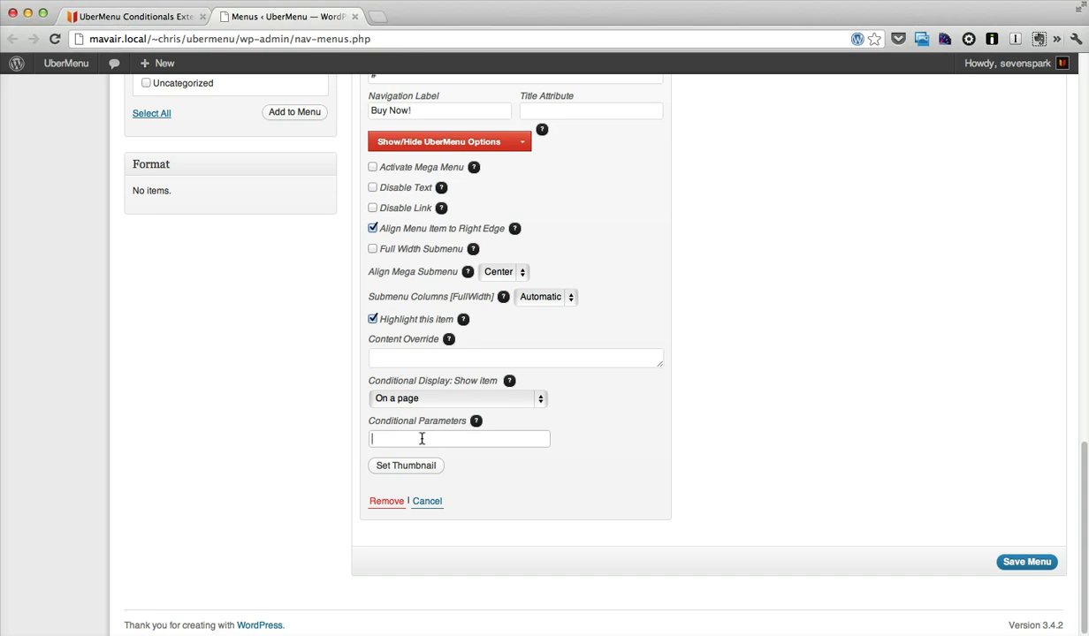
click(160, 16)
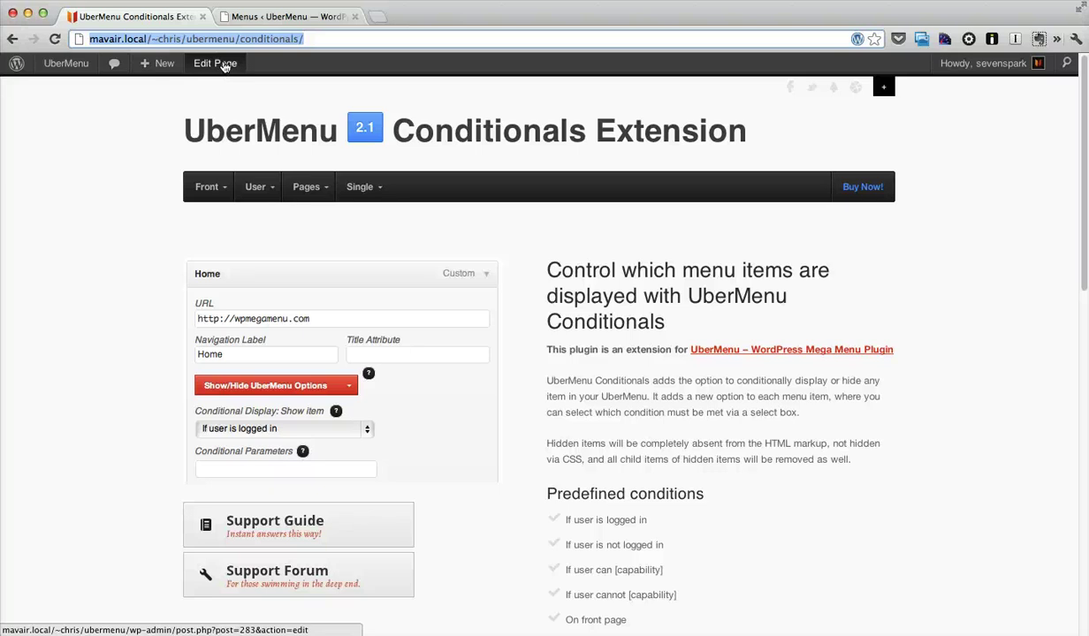
click(288, 16)
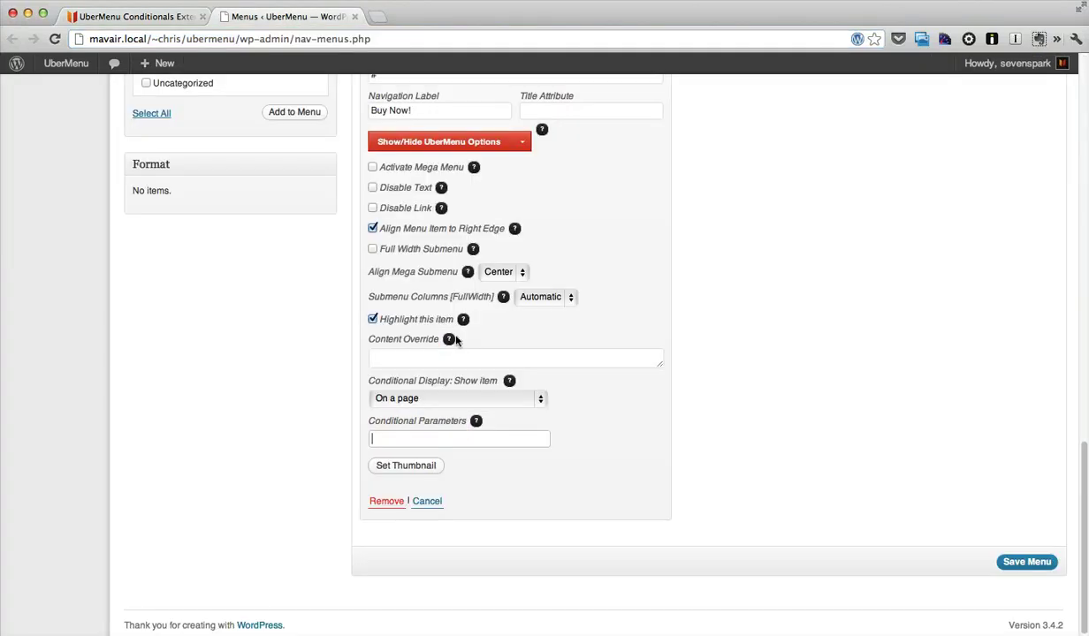
text(283)
scroll(551, 462, up, 1)
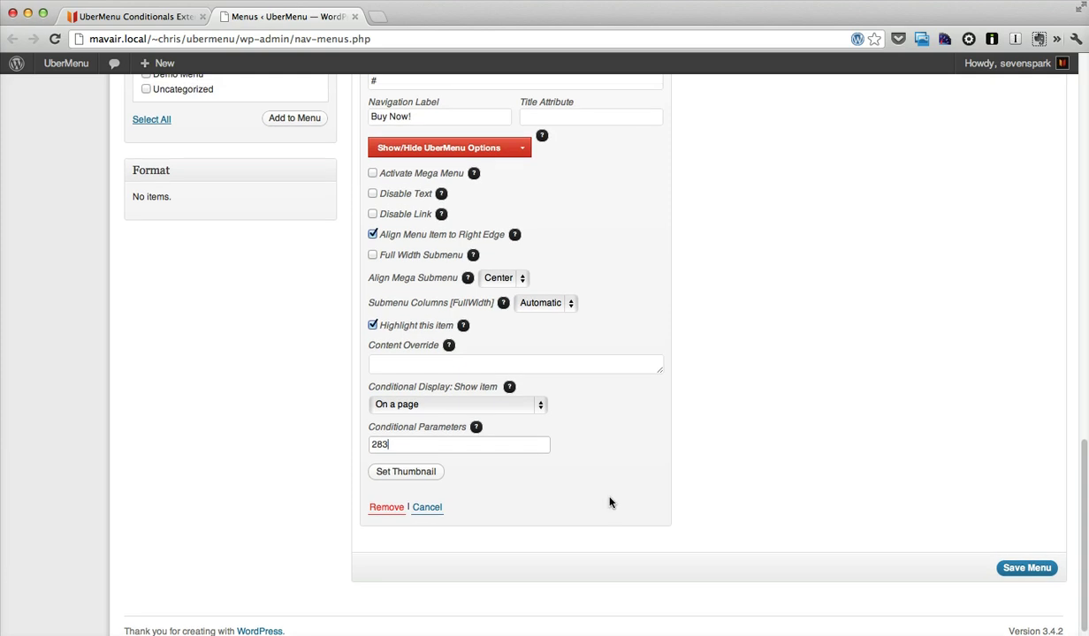
Save the menu and reload the front-end Conditionals Extension page to see Buy Now!
click(1025, 569)
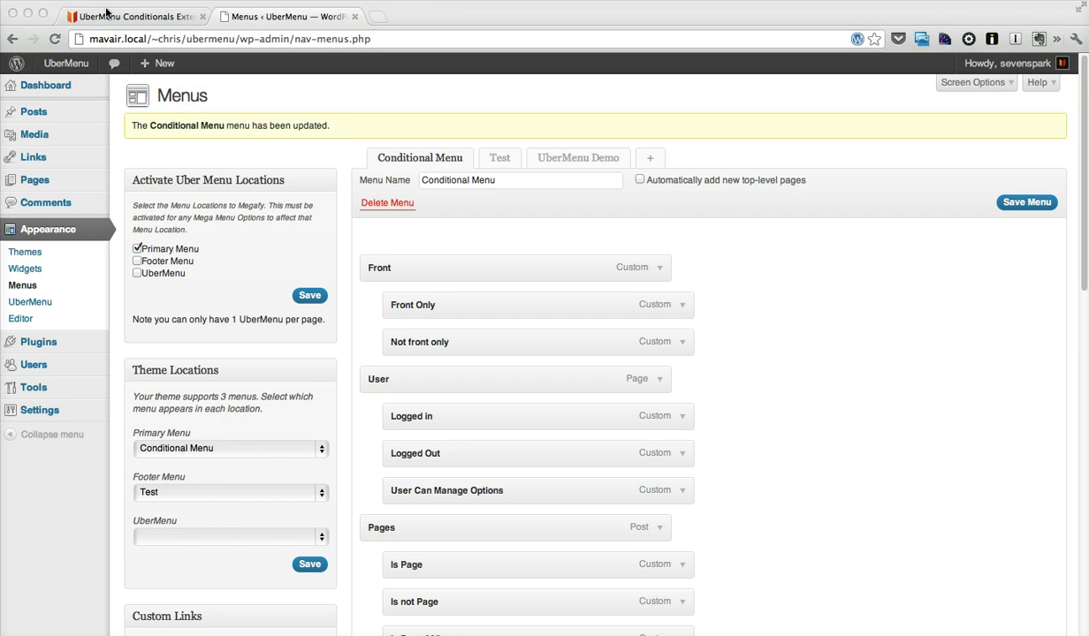
click(146, 17)
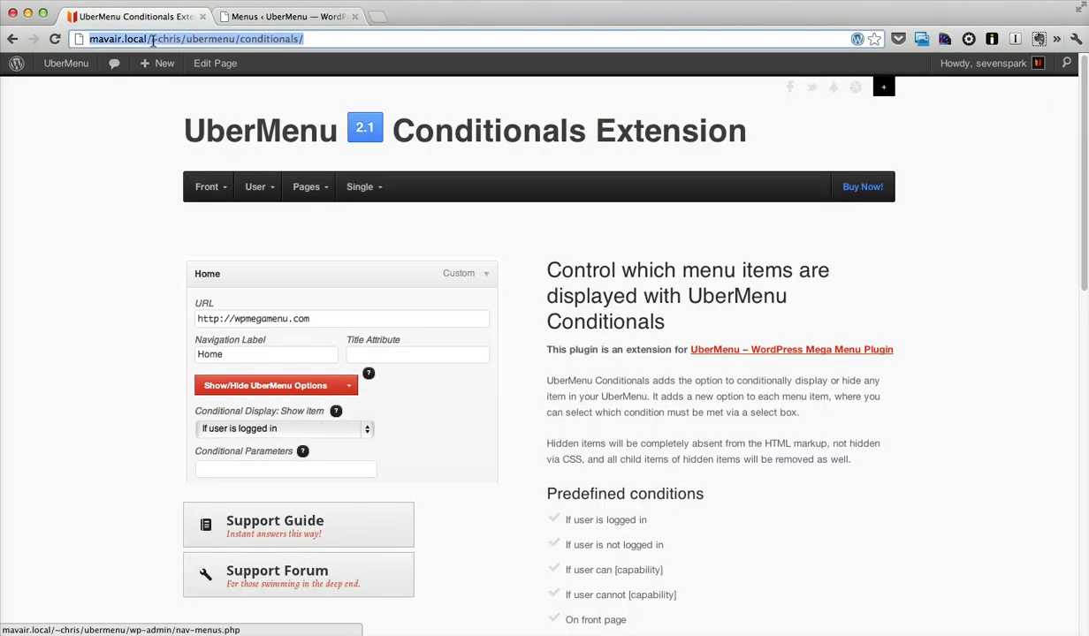
click(55, 39)
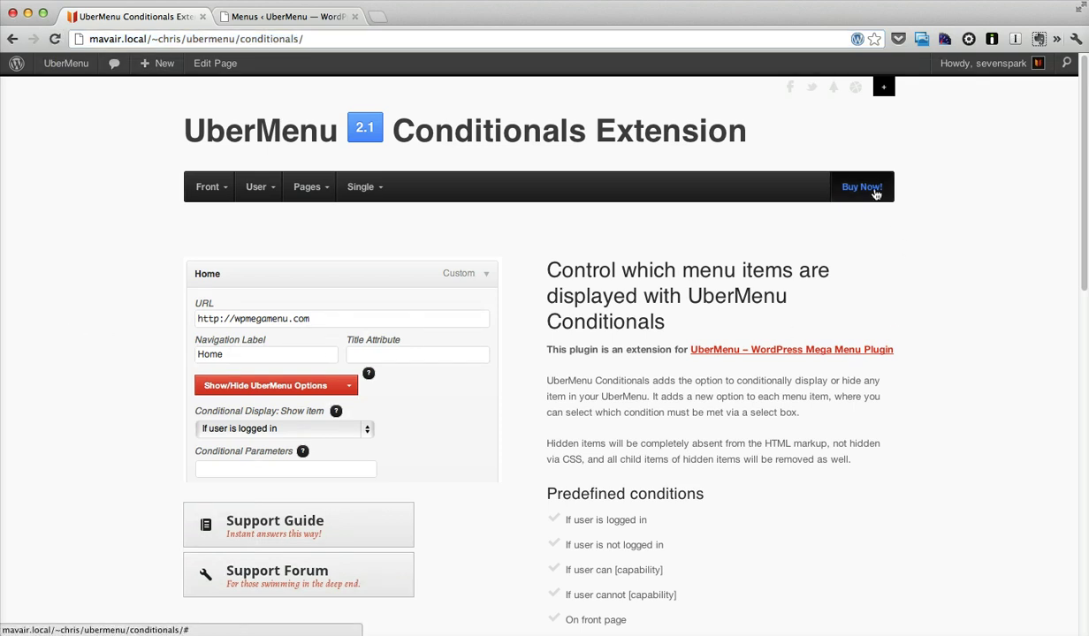
Visit the UberMenu home, How to Add Images and Mega Menu Drop-Up Demo pages to confirm Buy Now! is hidden.
mouse_move(306, 186)
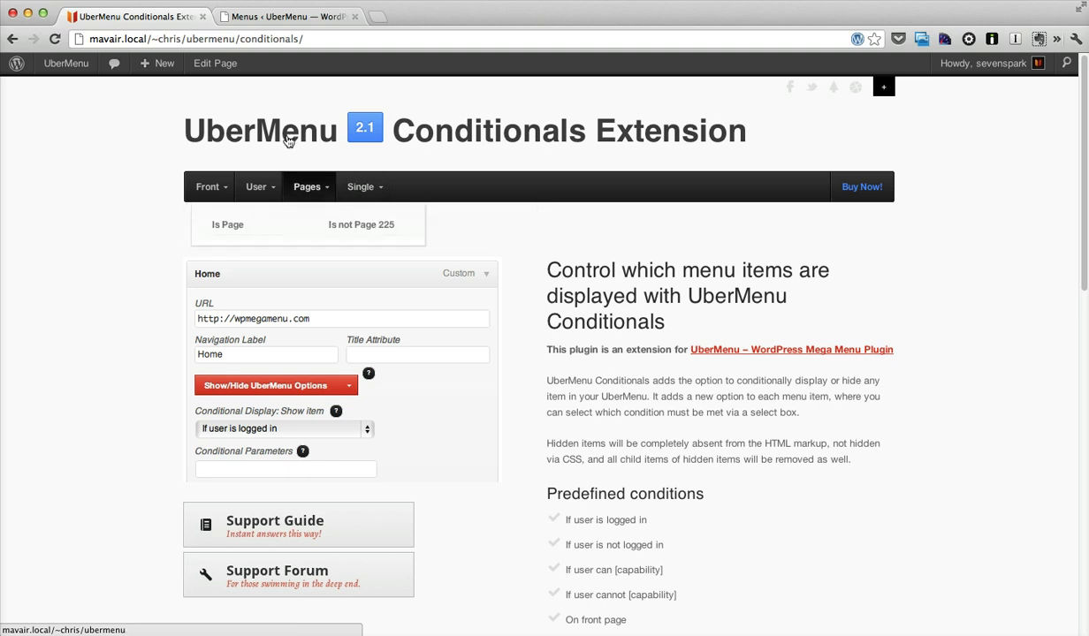
super+click(288, 139)
click(405, 16)
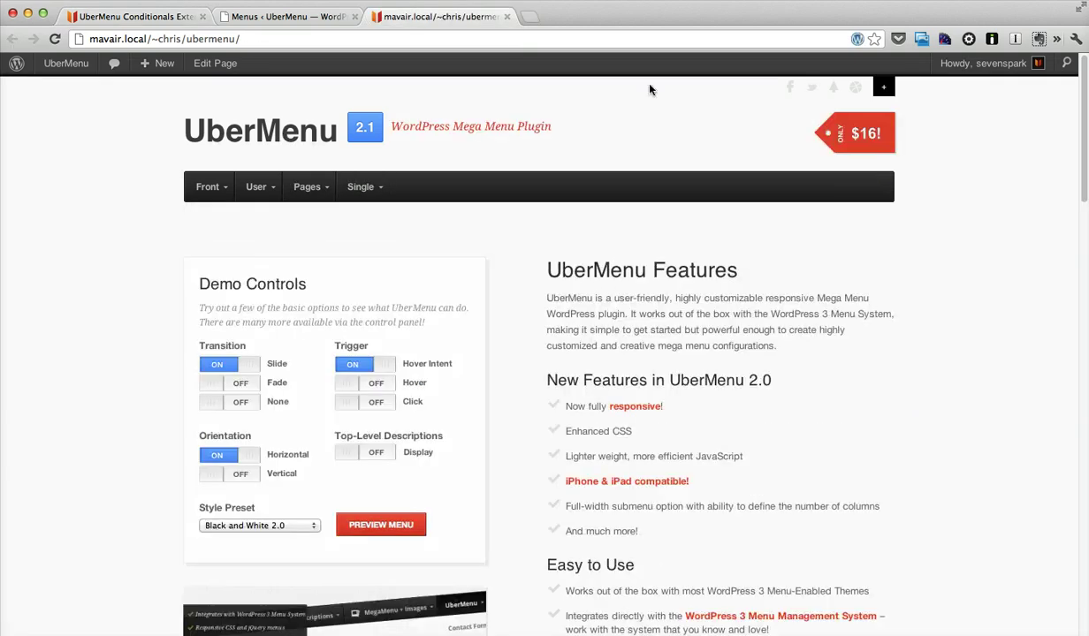
mouse_move(231, 203)
click(307, 187)
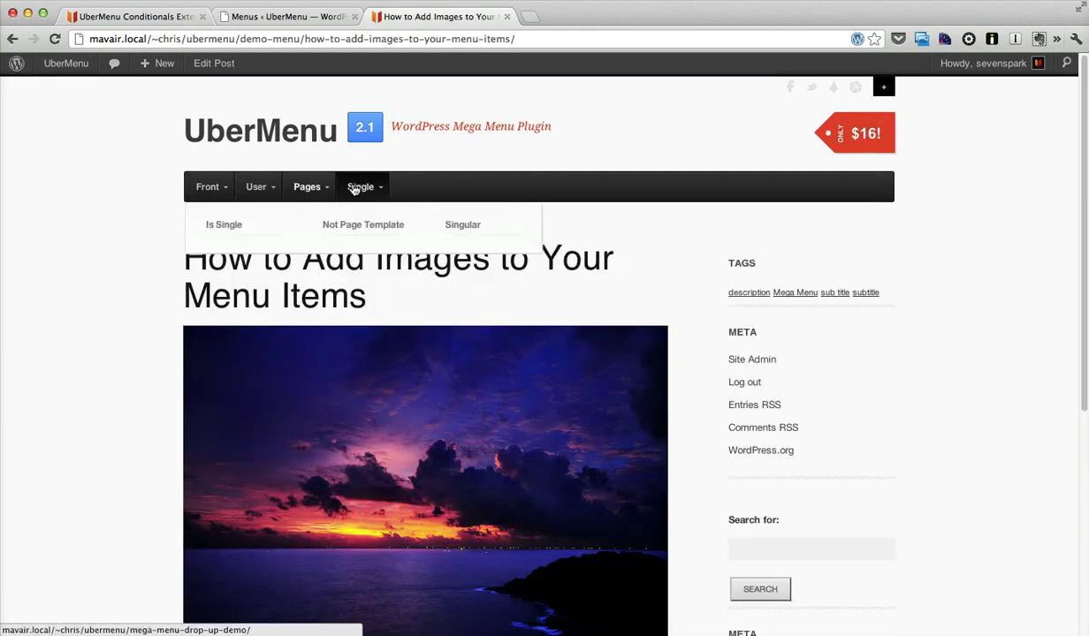
click(354, 190)
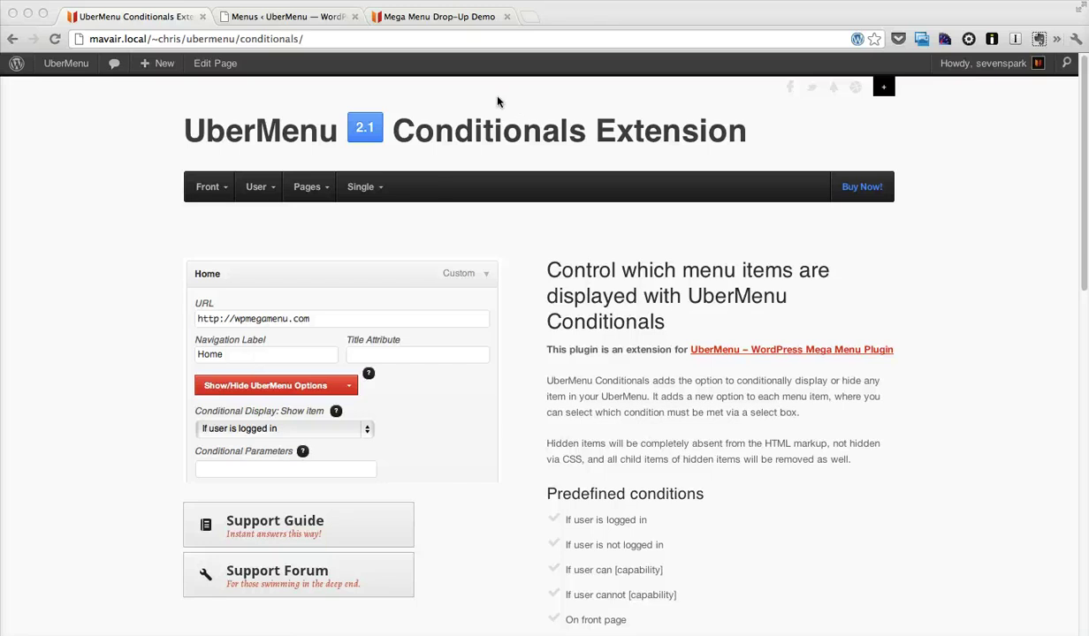
Close the demo tab and reopen the Buy Now! item's UberMenu options in the menu editor.
click(506, 17)
click(507, 18)
click(292, 17)
scroll(446, 506, down, 15)
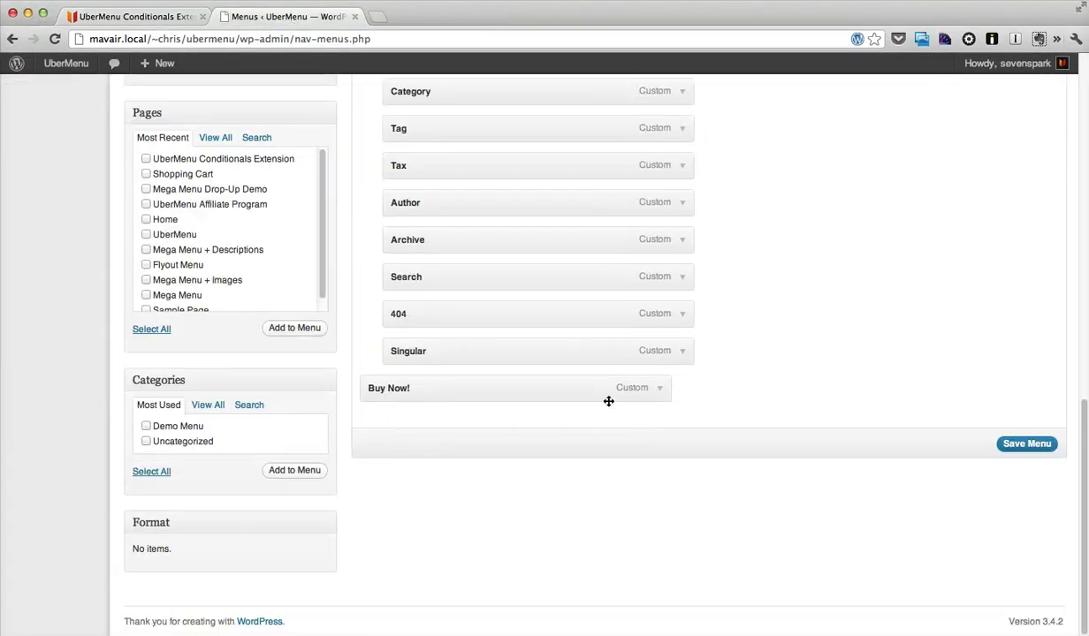
click(657, 392)
scroll(429, 531, down, 1)
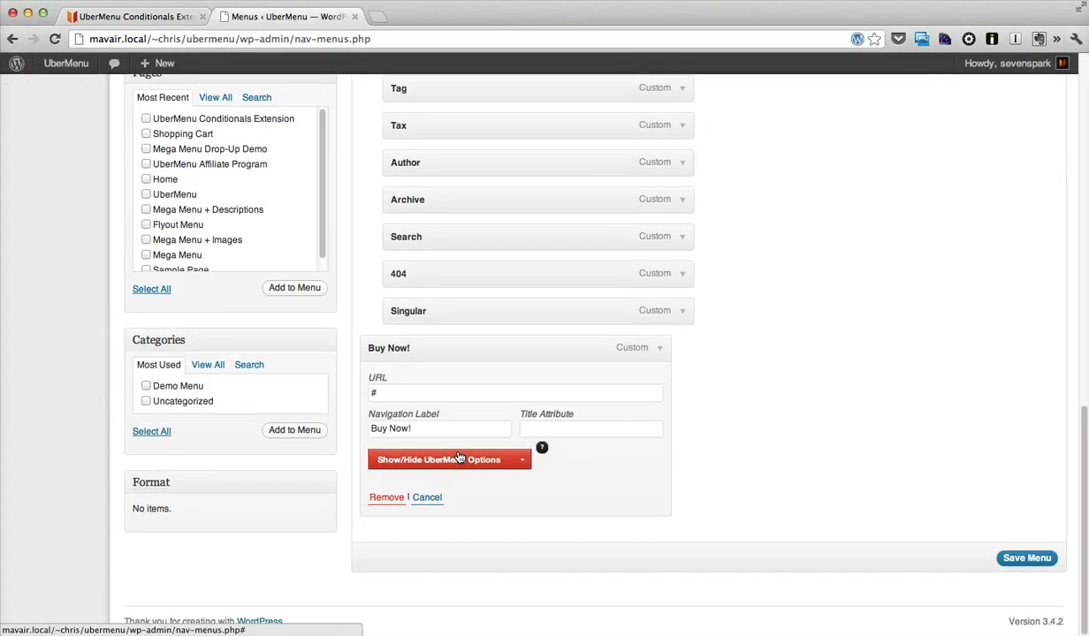
click(438, 460)
scroll(442, 539, down, 5)
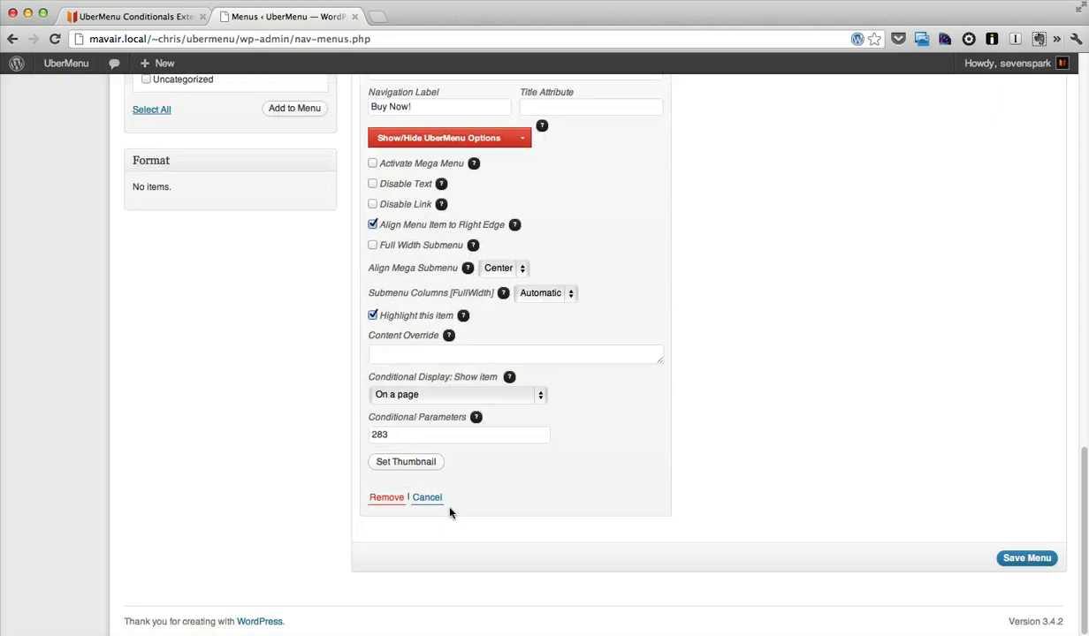
Set Conditional Display to 'If user is logged in', clear the 283 parameter, and save the menu.
click(450, 395)
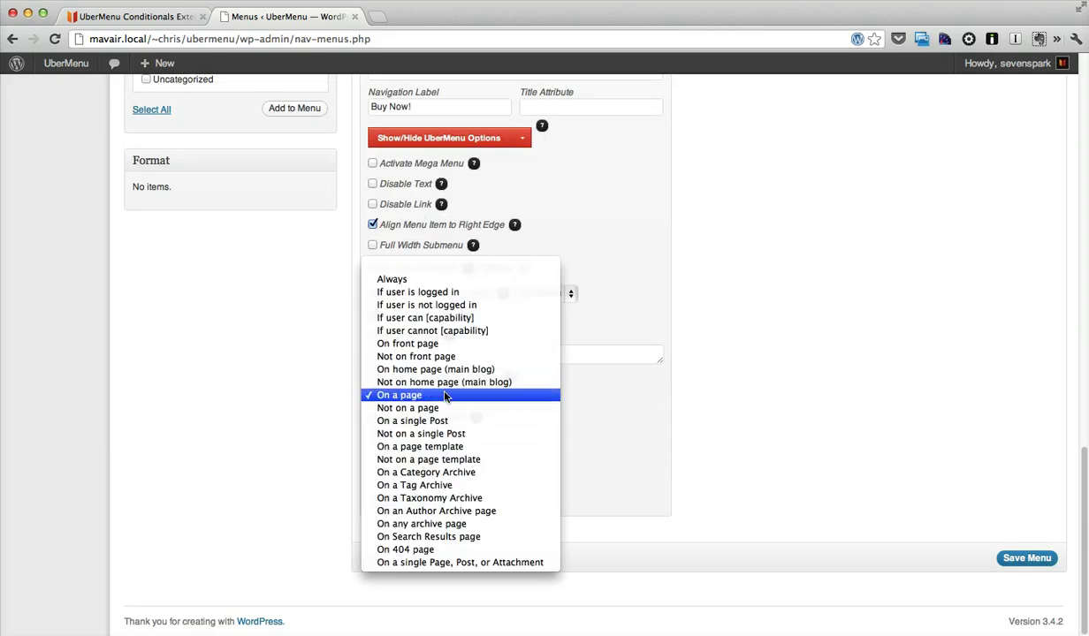
click(424, 294)
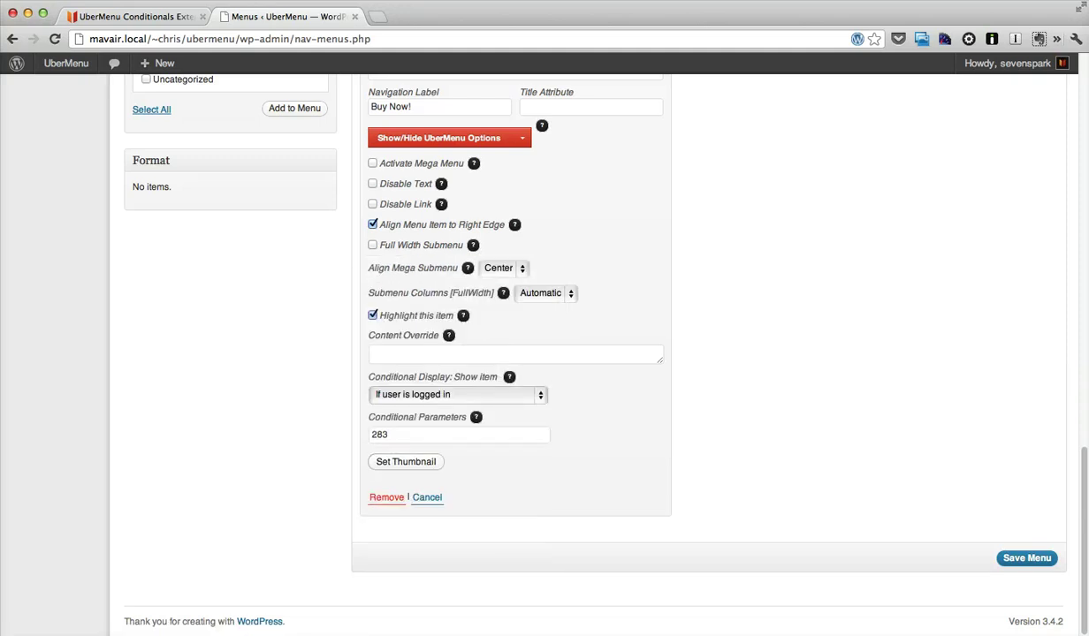
click(202, 582)
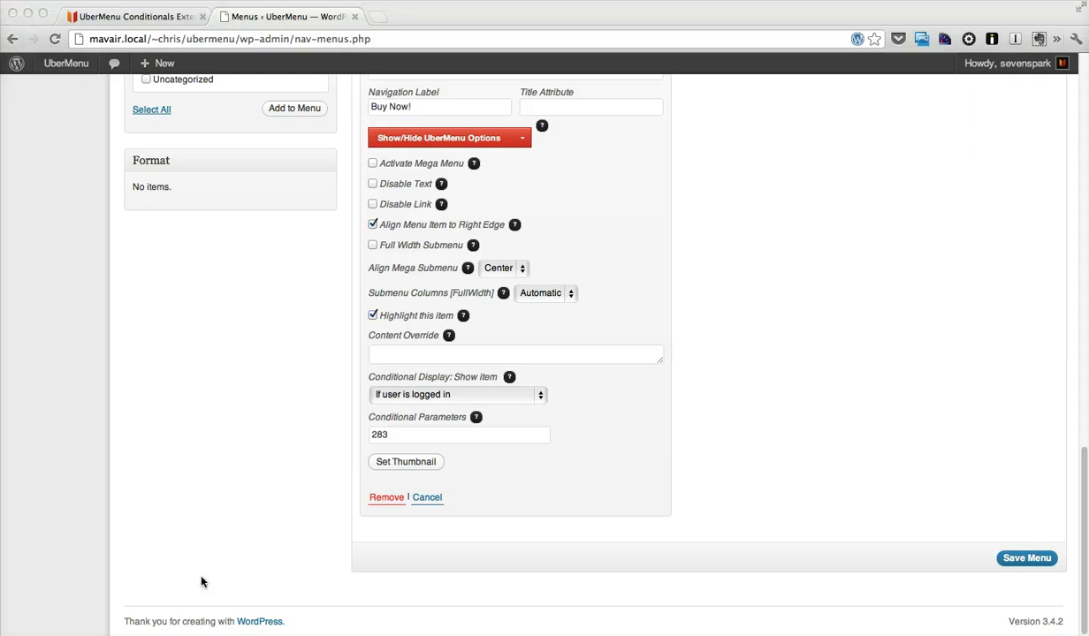
click(416, 435)
drag(440, 435, 297, 425)
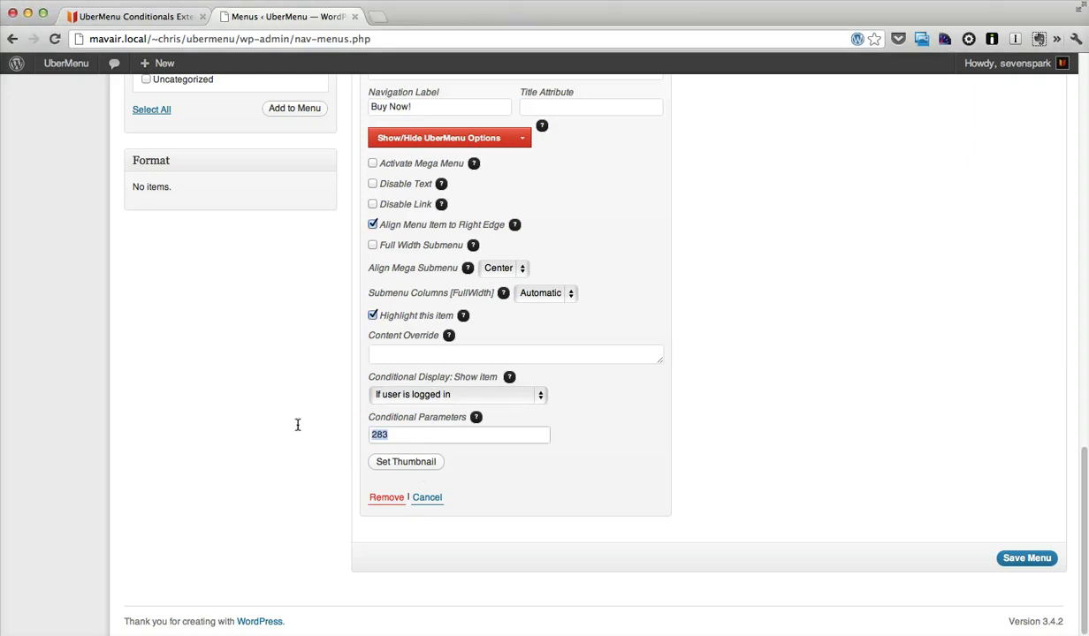
key(BackSpace)
click(1028, 559)
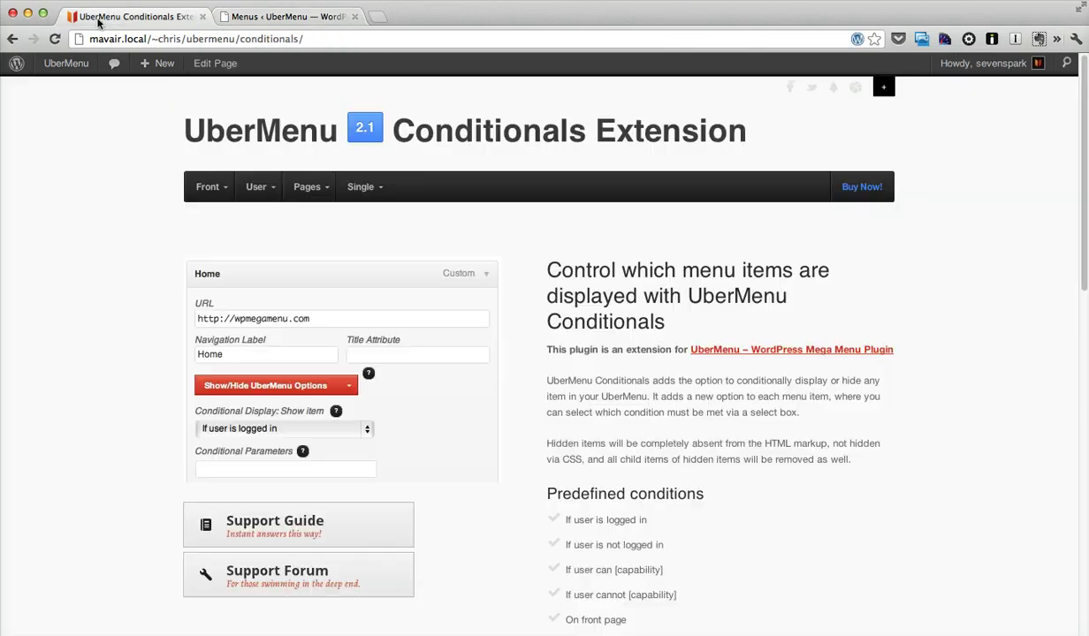
Reload the front-end Conditionals Extension page to see Buy Now! while logged in.
click(56, 40)
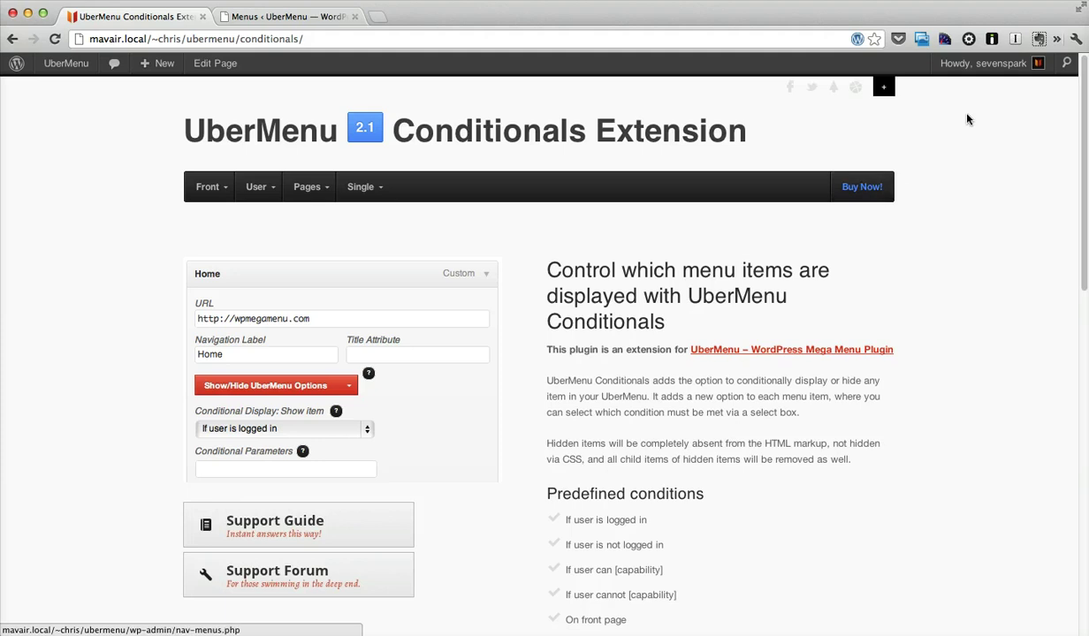
mouse_move(981, 69)
Log out, load the 'conditionals' page, then open the Mega Menu Drop-Up Demo page to check Buy Now! is gone.
click(952, 139)
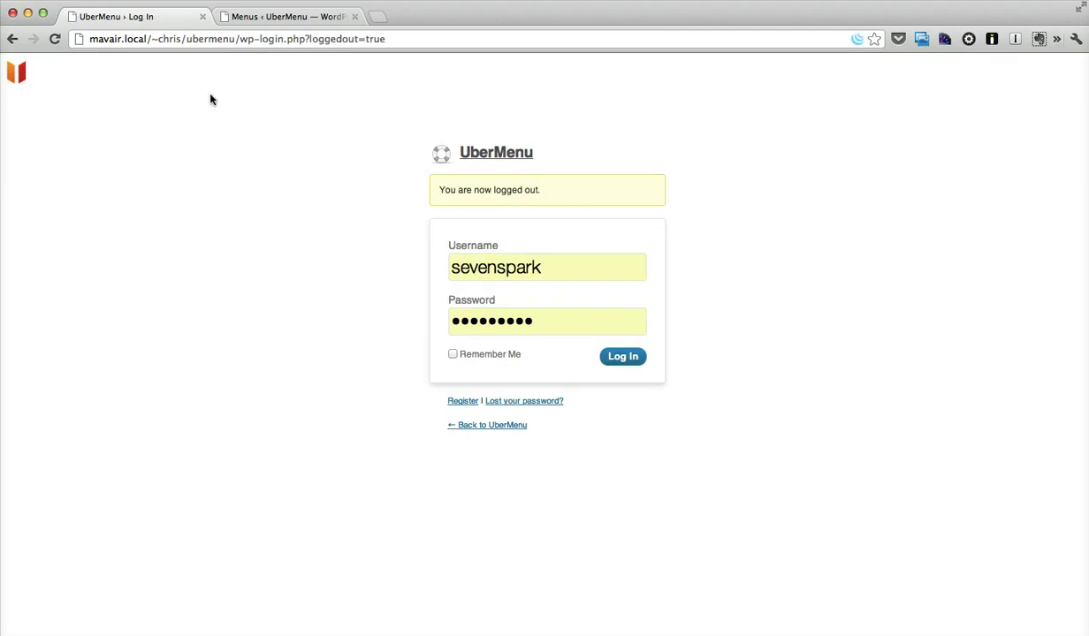
click(189, 39)
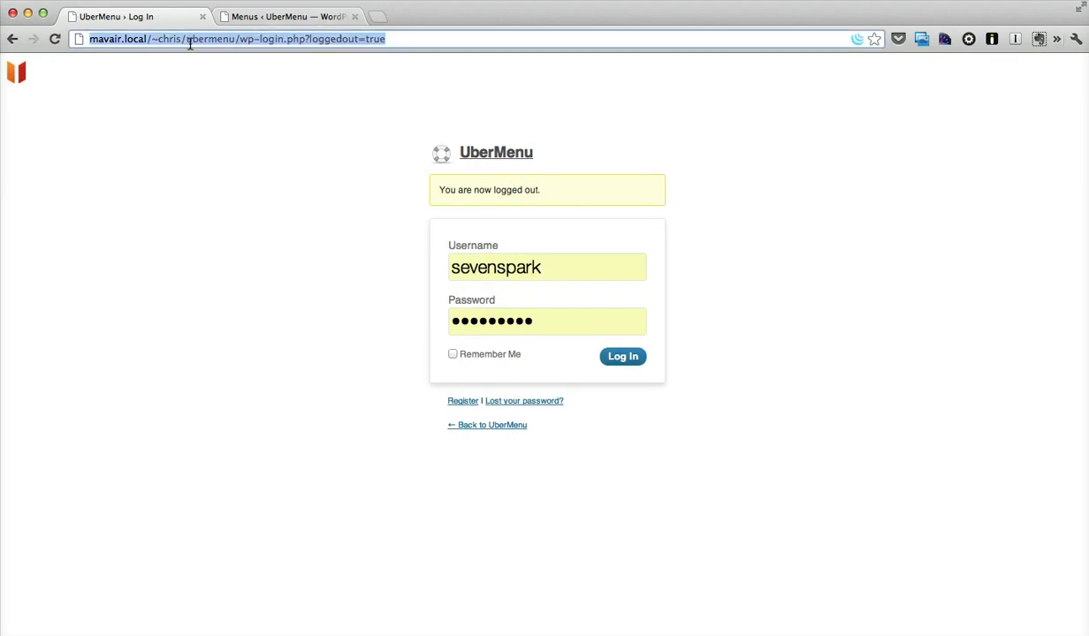
drag(235, 40, 525, 38)
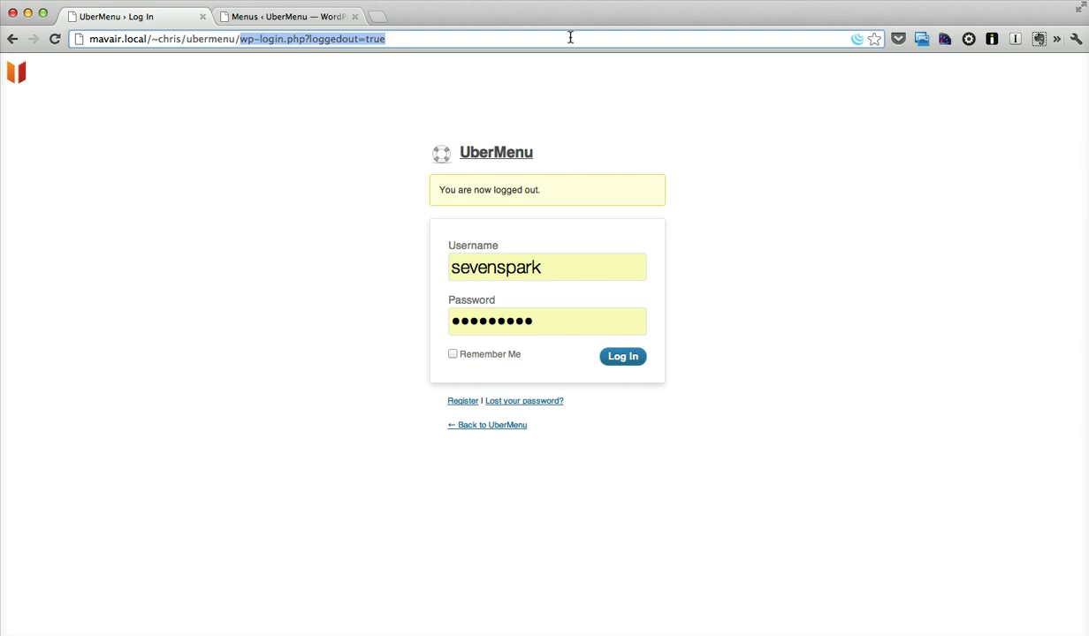
text(conditionals)
key(Return)
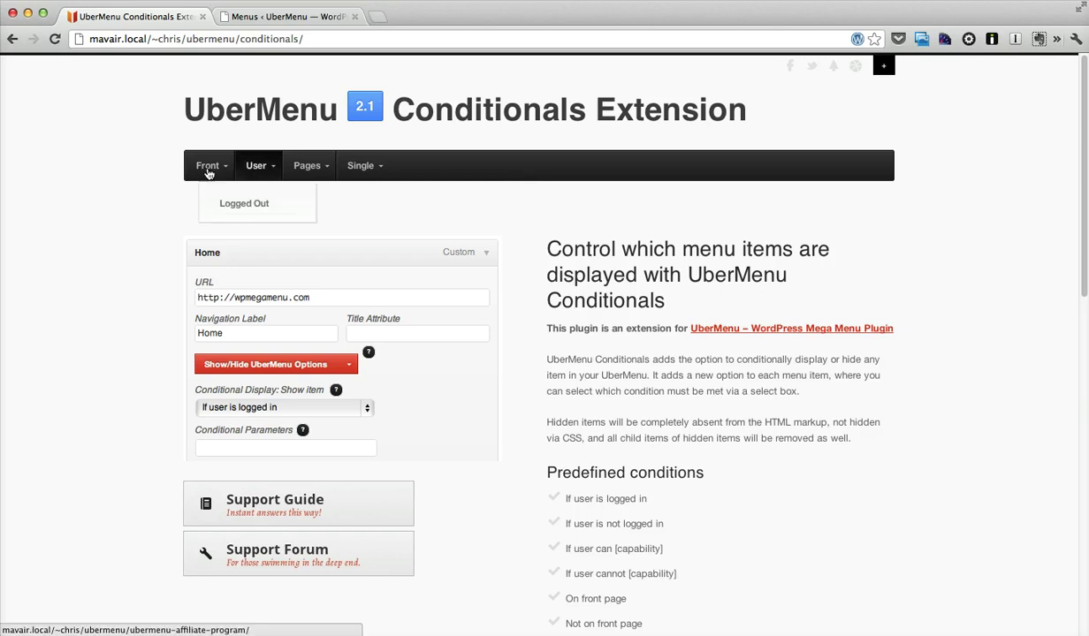
click(320, 171)
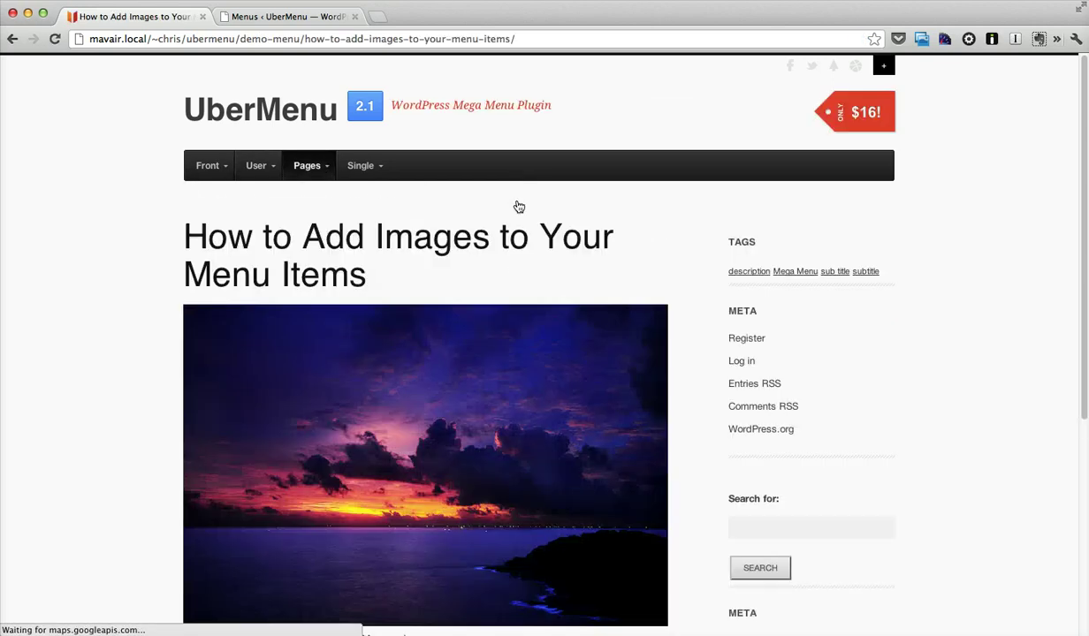
click(362, 168)
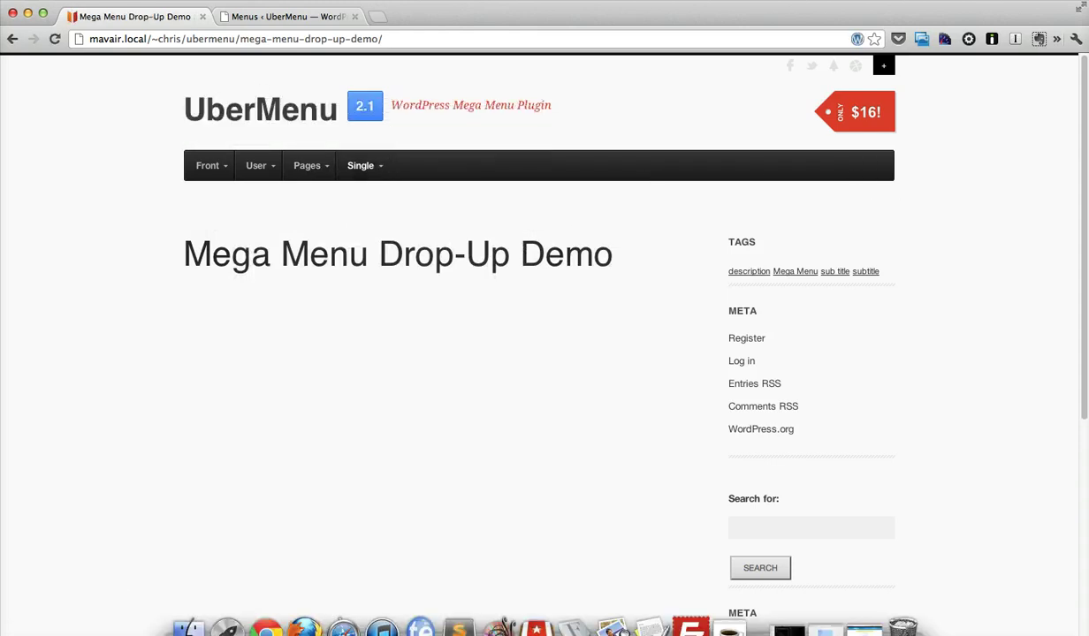
Log back in and check Buy Now! appears on the Mega Menu Drop-Up Demo and UberMenu home pages.
click(622, 631)
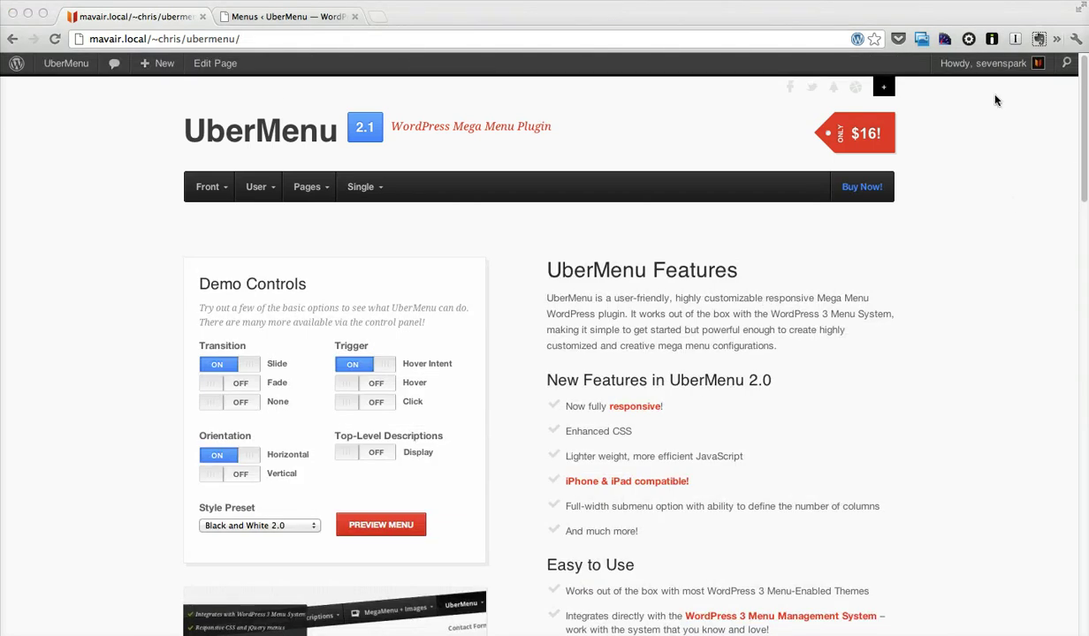
click(1013, 203)
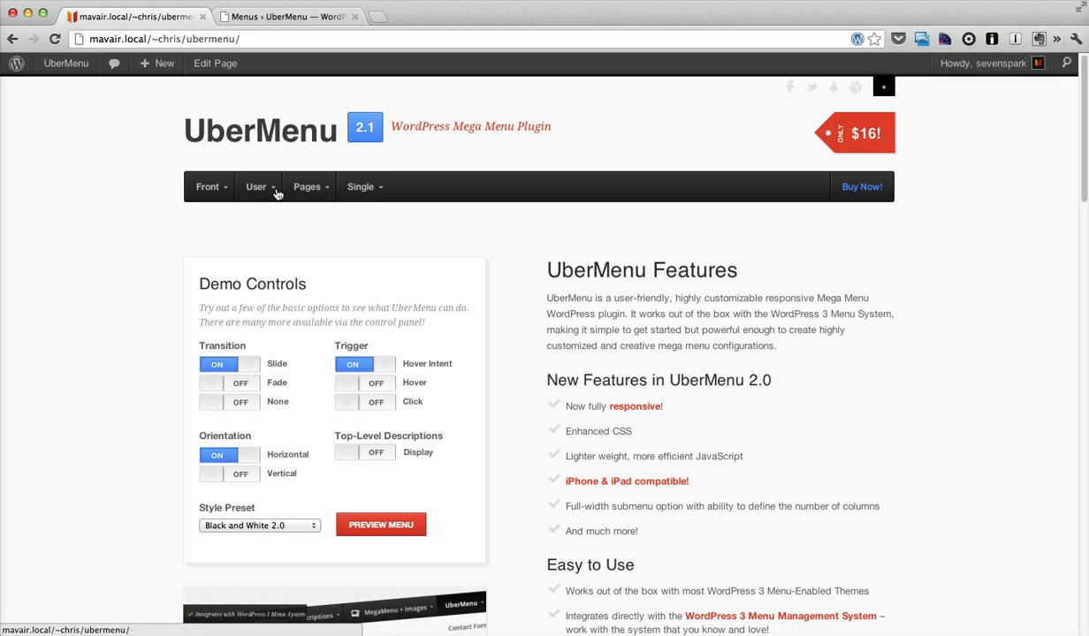
click(349, 196)
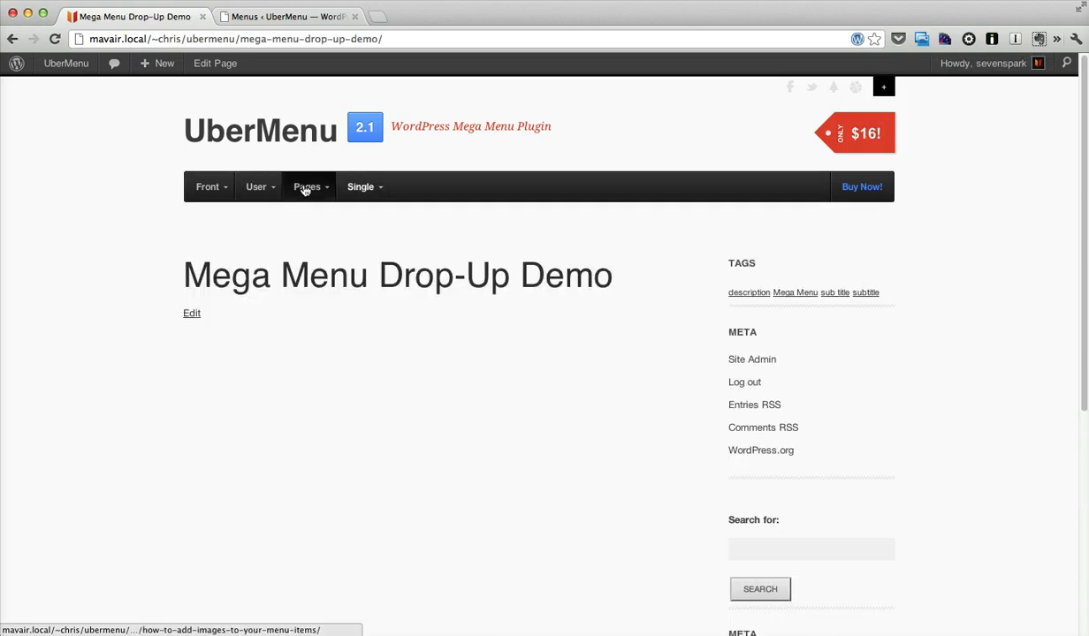
click(186, 133)
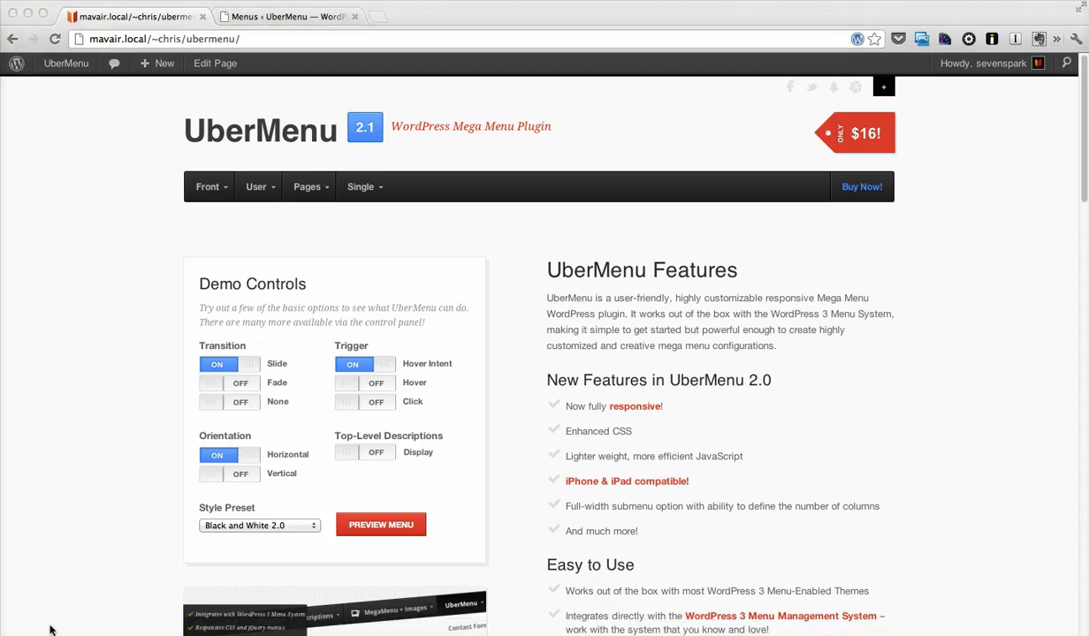
Back in Menus, expand Buy Now!'s UberMenu options and confirm Conditional Display remains 'If user is logged in'.
click(273, 19)
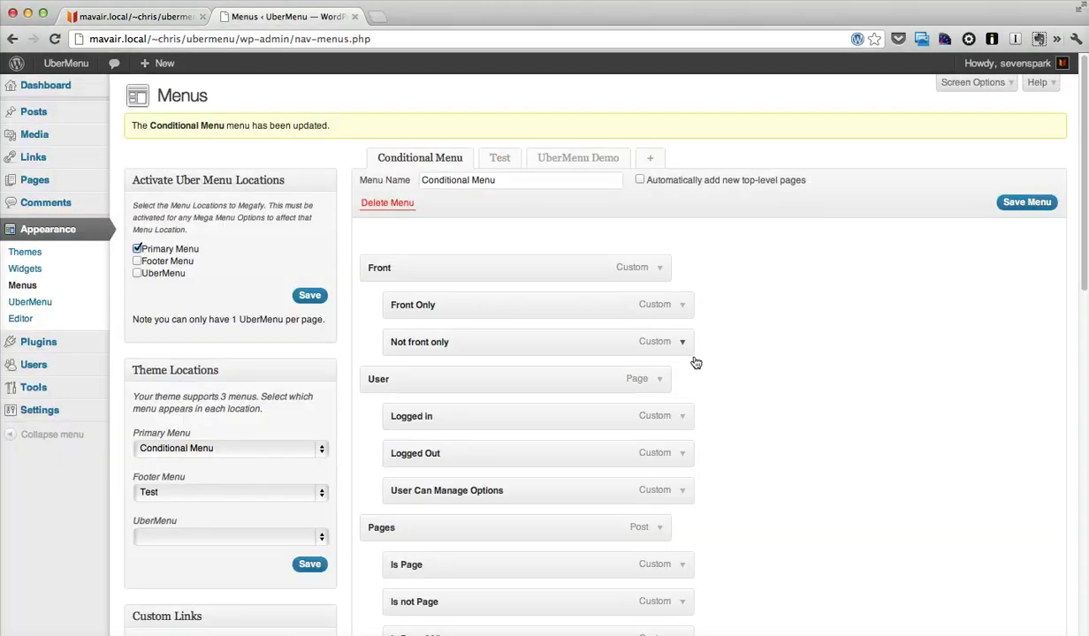
scroll(743, 389, down, 15)
click(656, 390)
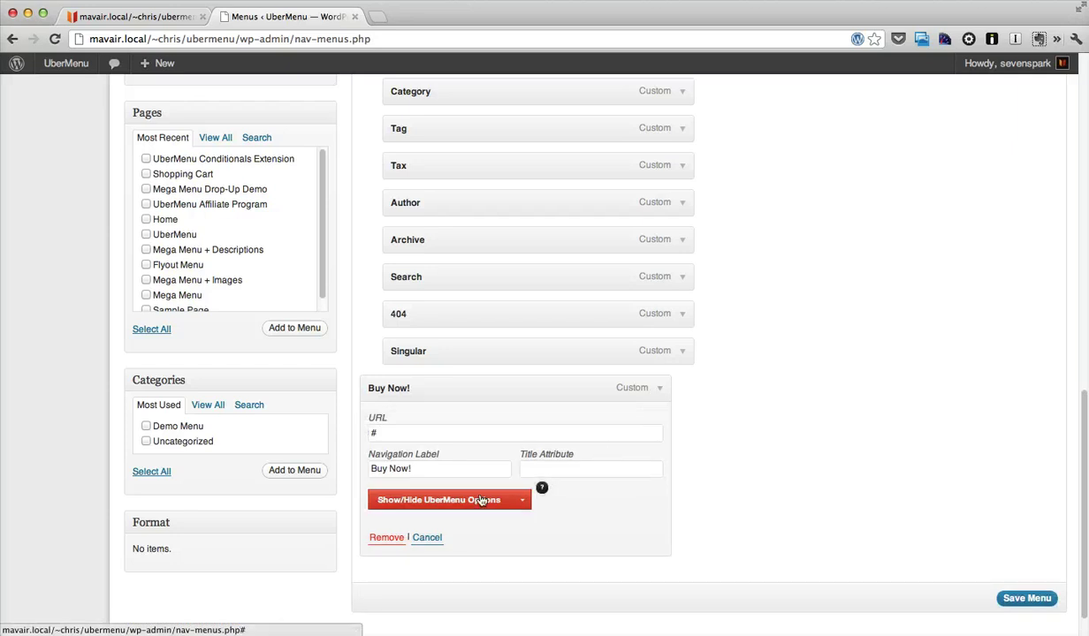
click(467, 500)
scroll(530, 433, down, 5)
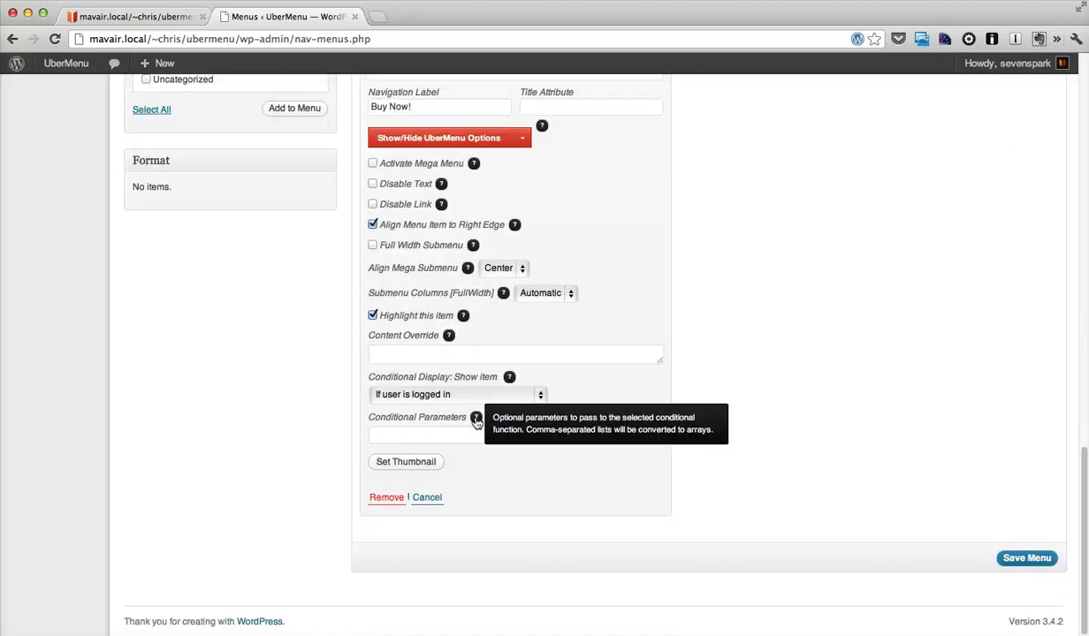
click(453, 395)
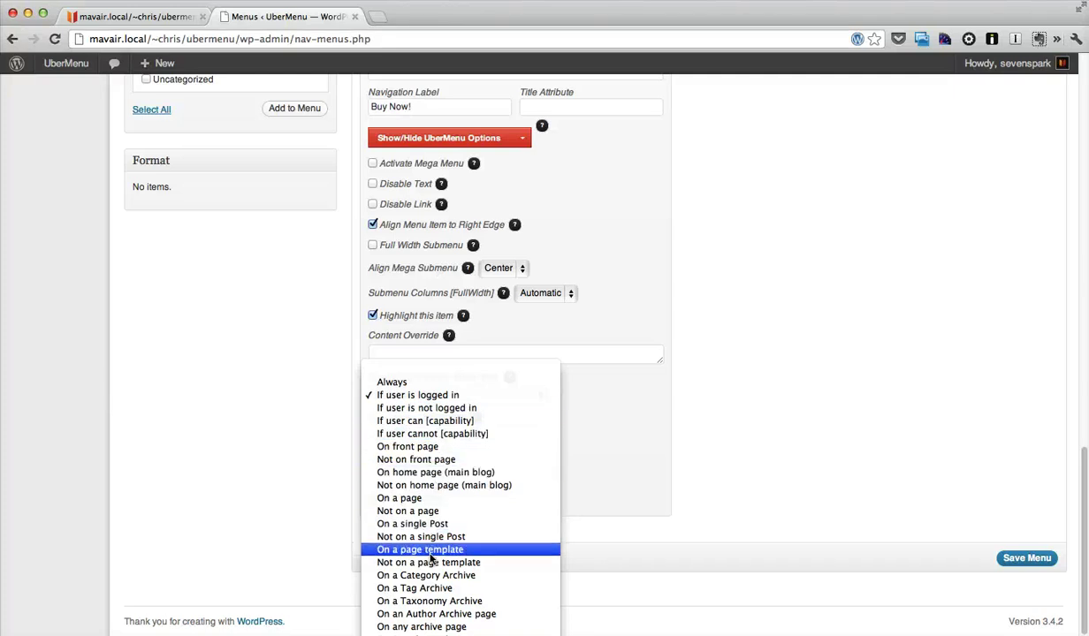
scroll(433, 565, down, 2)
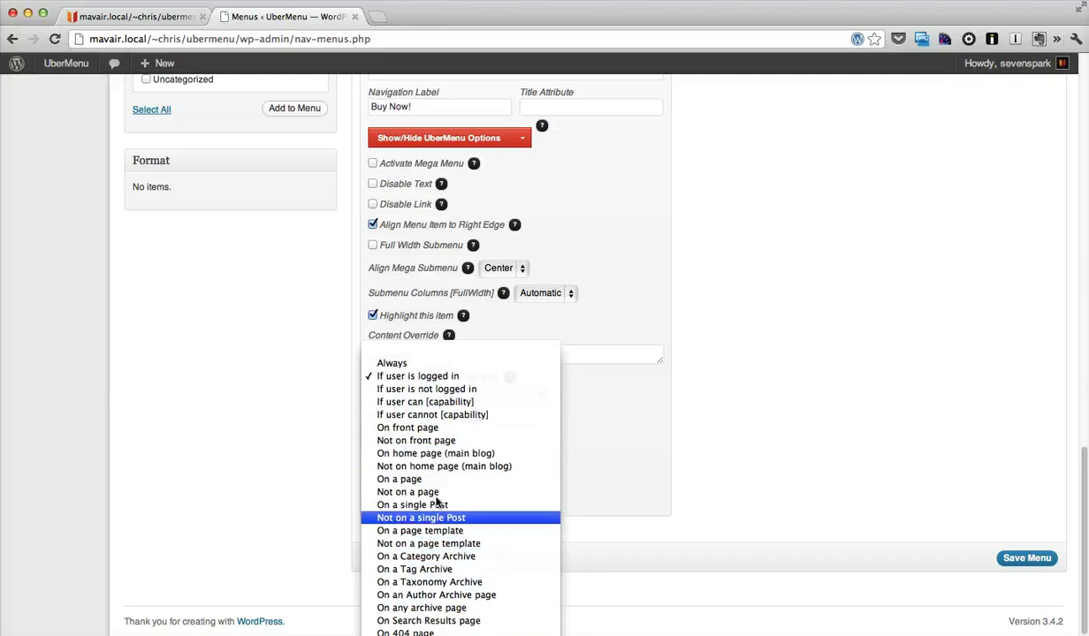
click(708, 382)
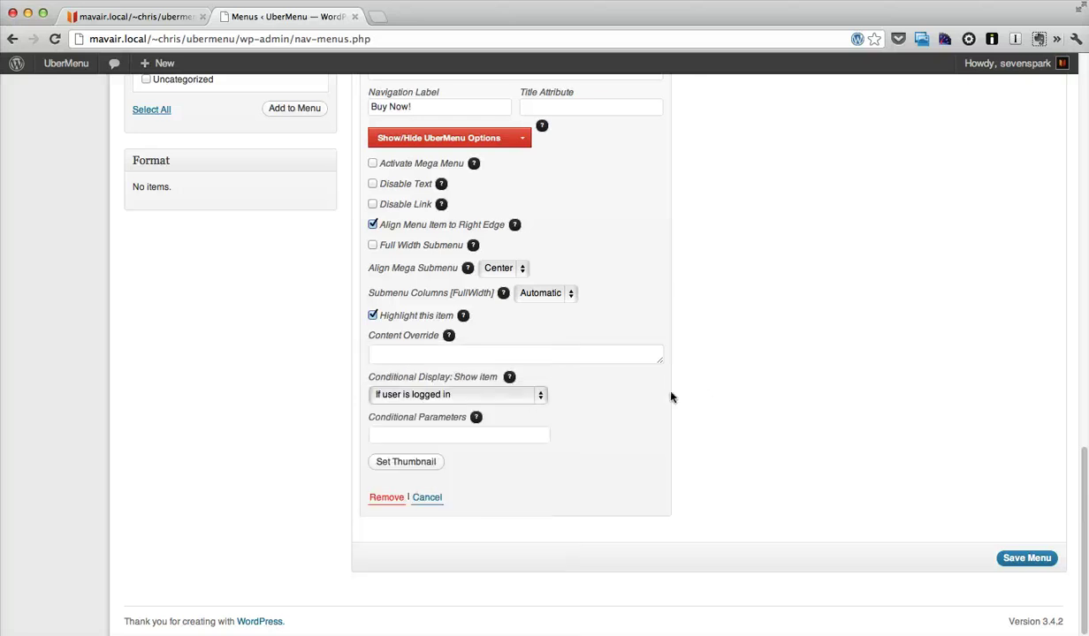
click(529, 401)
click(661, 406)
scroll(752, 407, up, 20)
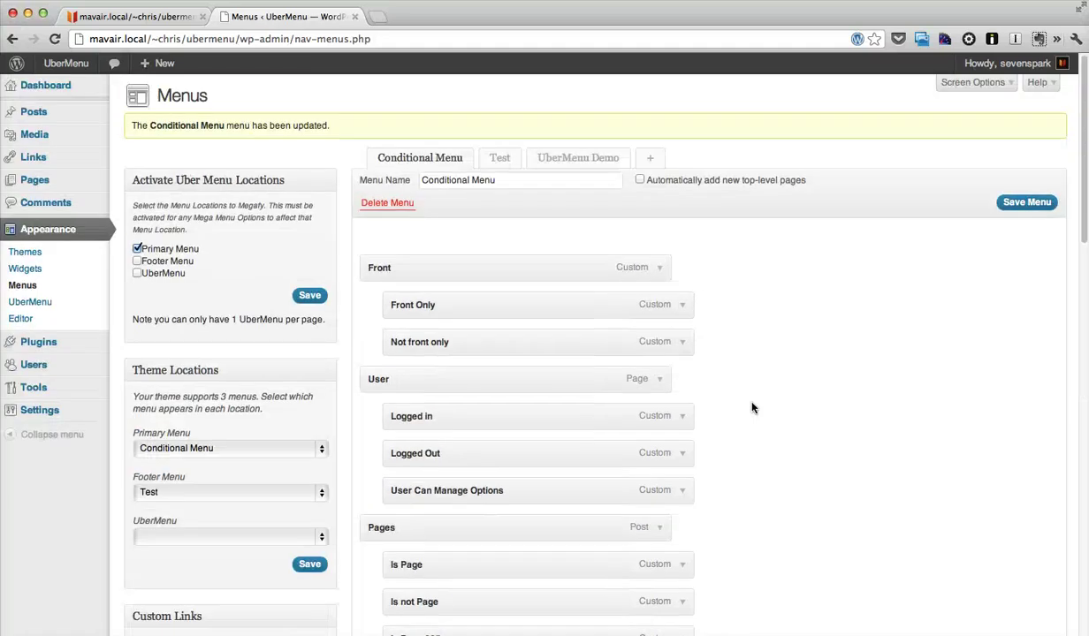